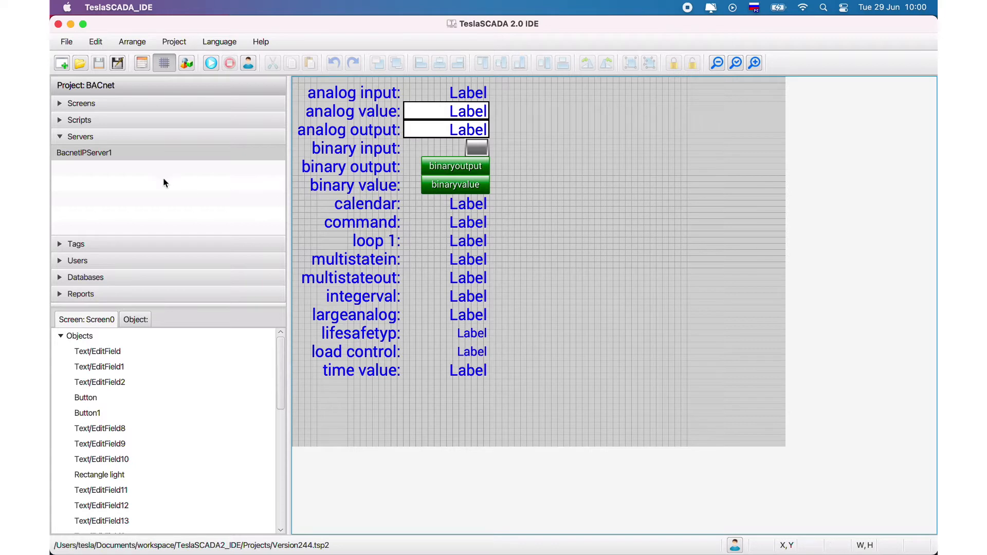
pyautogui.rightClick(86, 171)
pyautogui.moveTo(101, 181)
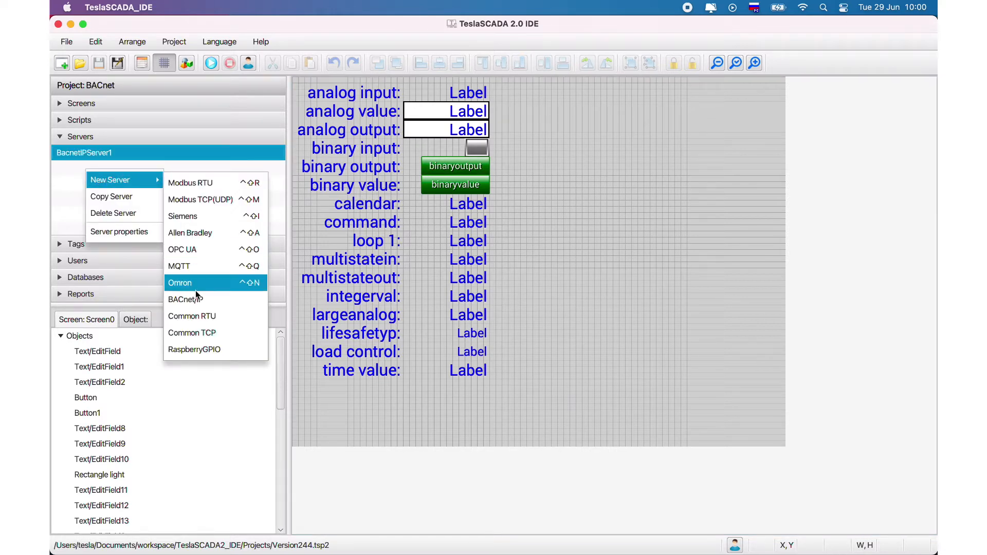
pyautogui.click(72, 193)
pyautogui.click(170, 44)
pyautogui.moveTo(193, 80)
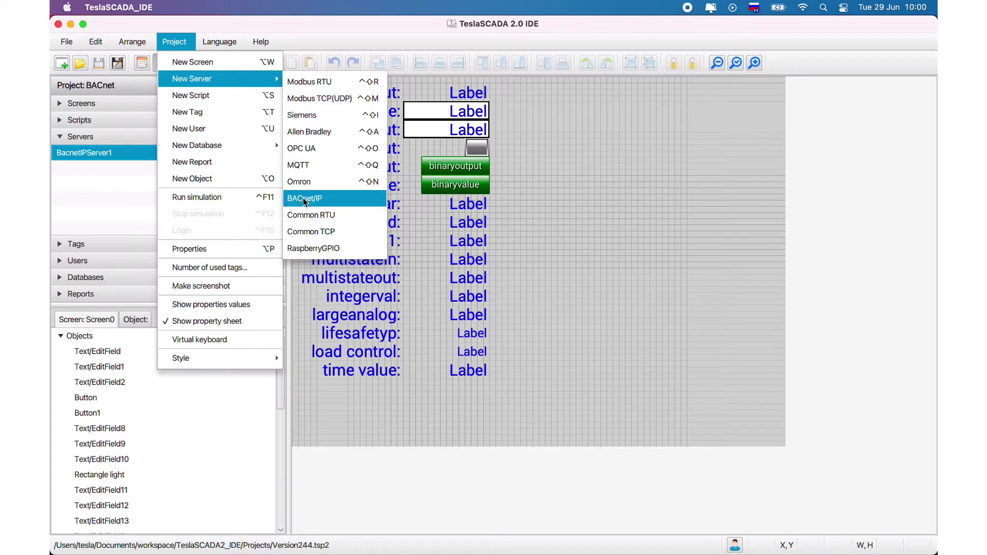
pyautogui.click(100, 188)
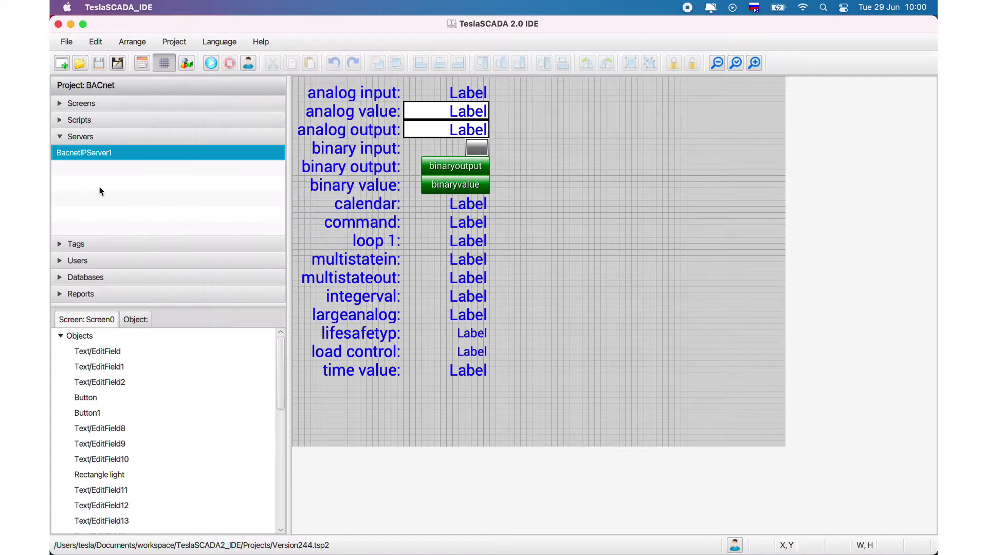
# Review the BacnetIPServer1 server's name, IP address, port, broadcast IP, poll interval and device number, and accept its properties.
pyautogui.doubleClick(96, 153)
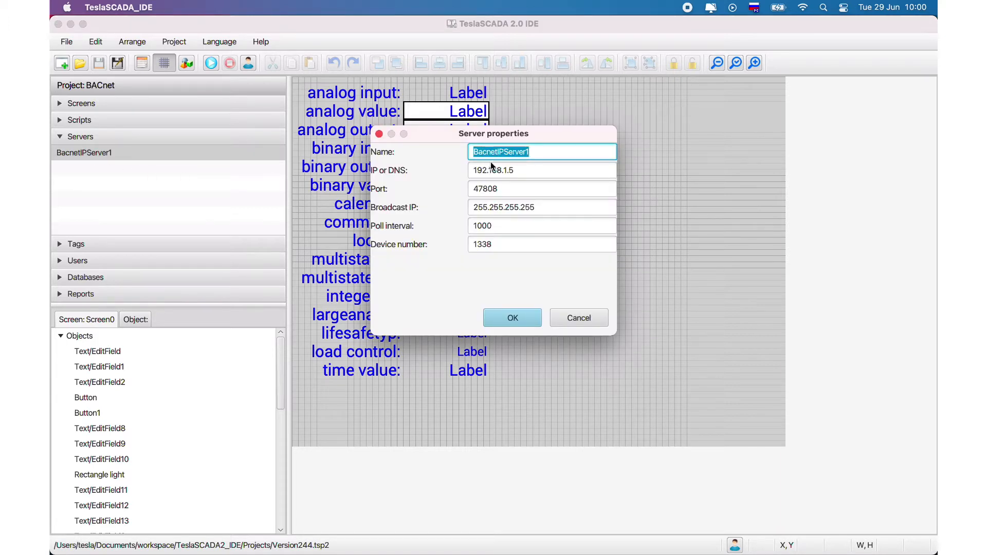
pyautogui.click(535, 152)
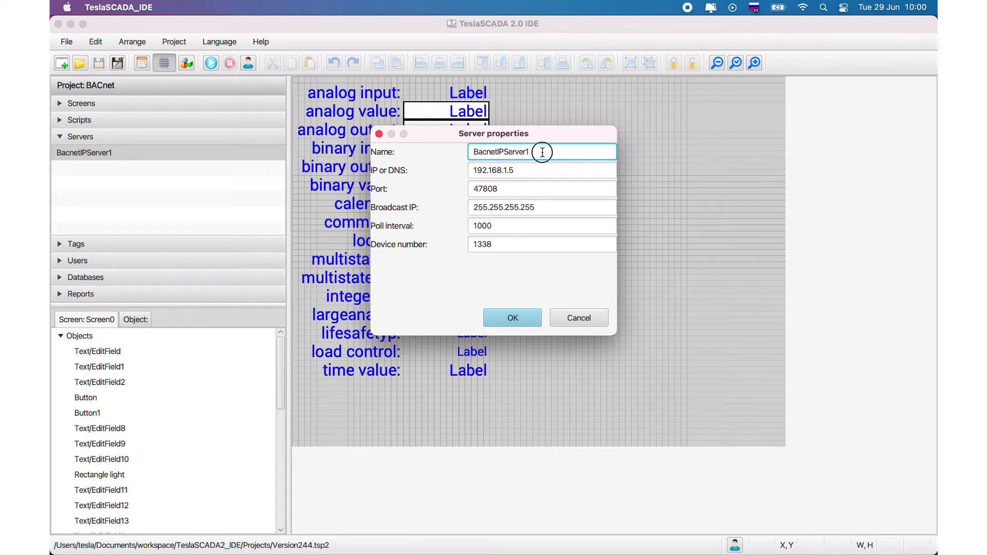
pyautogui.doubleClick(541, 153)
pyautogui.click(535, 171)
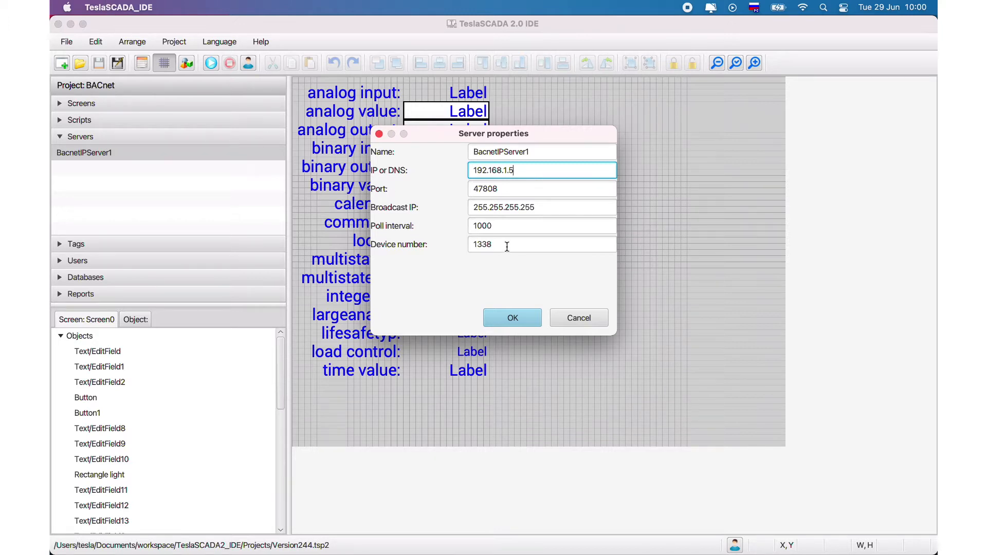
pyautogui.moveTo(501, 189); pyautogui.dragTo(451, 186)
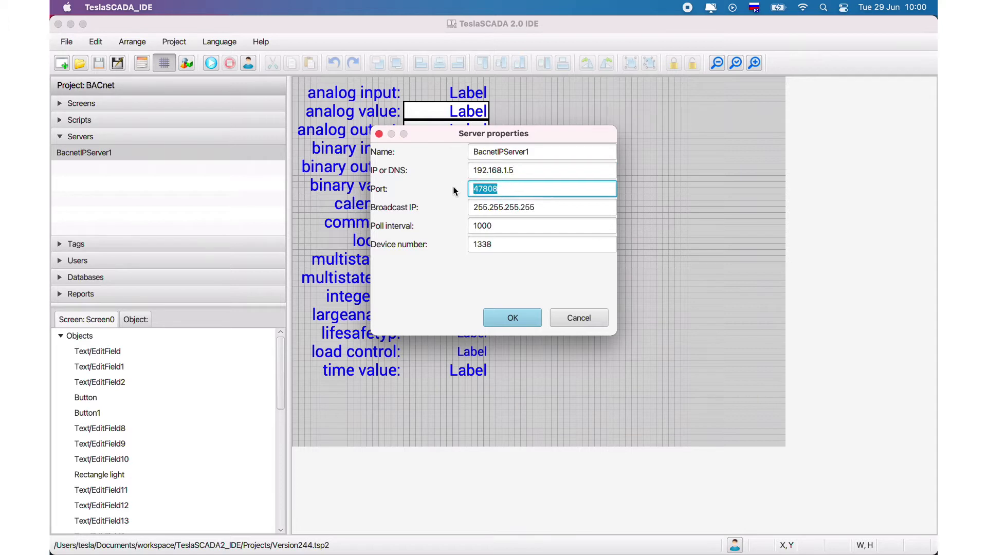
pyautogui.click(548, 206)
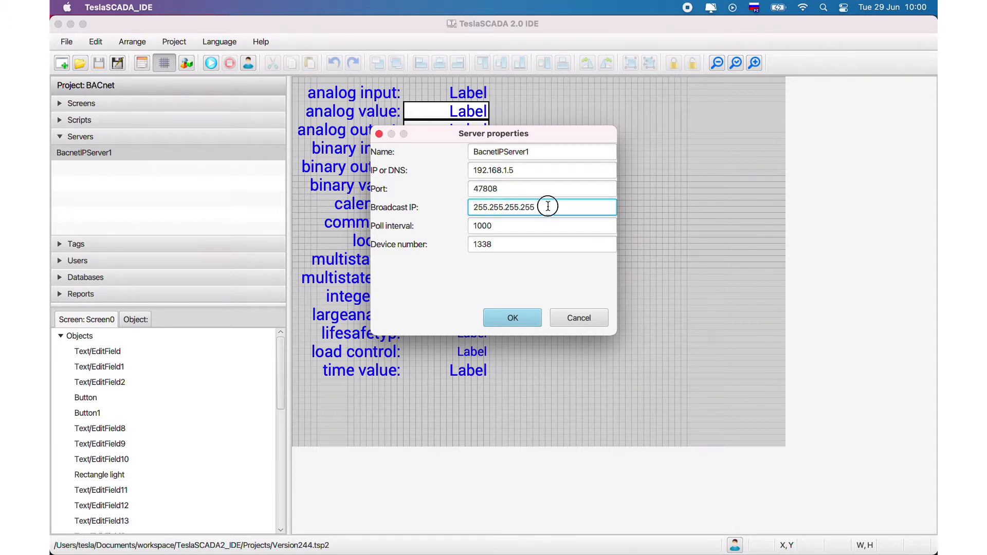
pyautogui.moveTo(548, 207); pyautogui.dragTo(453, 200)
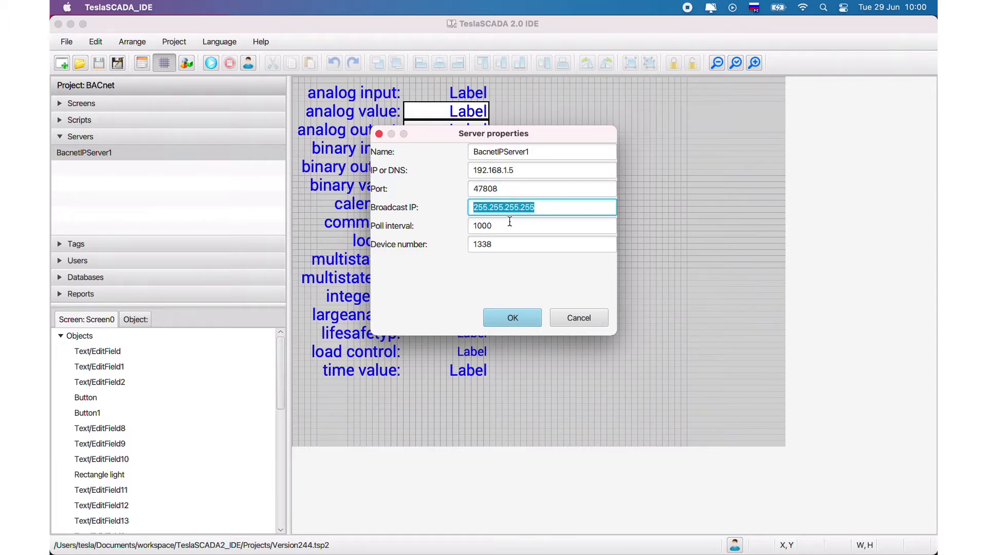
pyautogui.moveTo(510, 223); pyautogui.dragTo(457, 222)
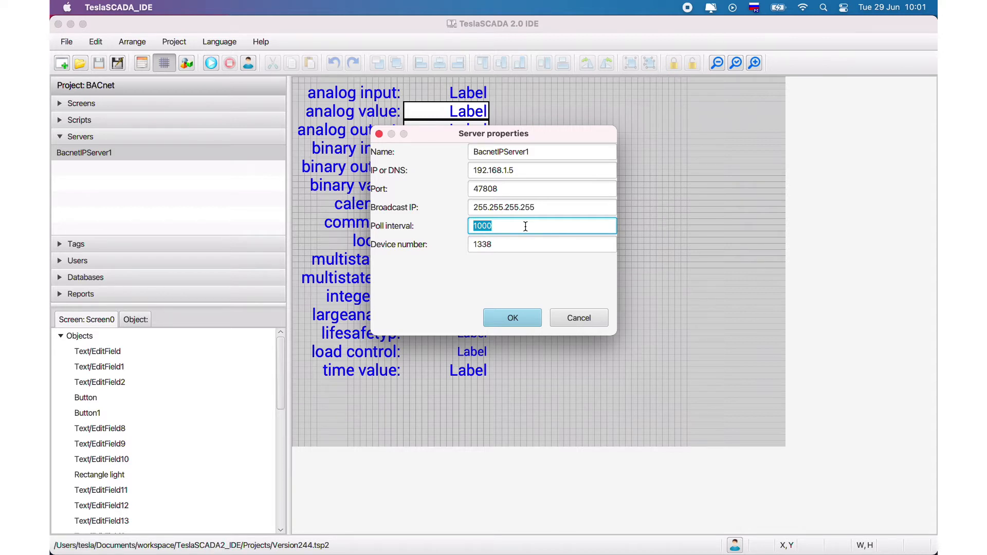
pyautogui.click(504, 243)
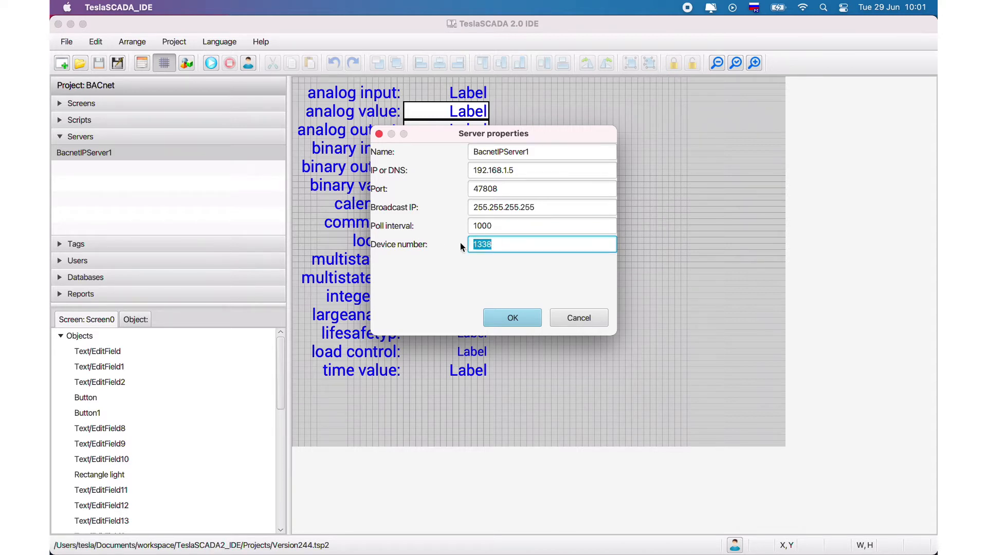
pyautogui.click(514, 319)
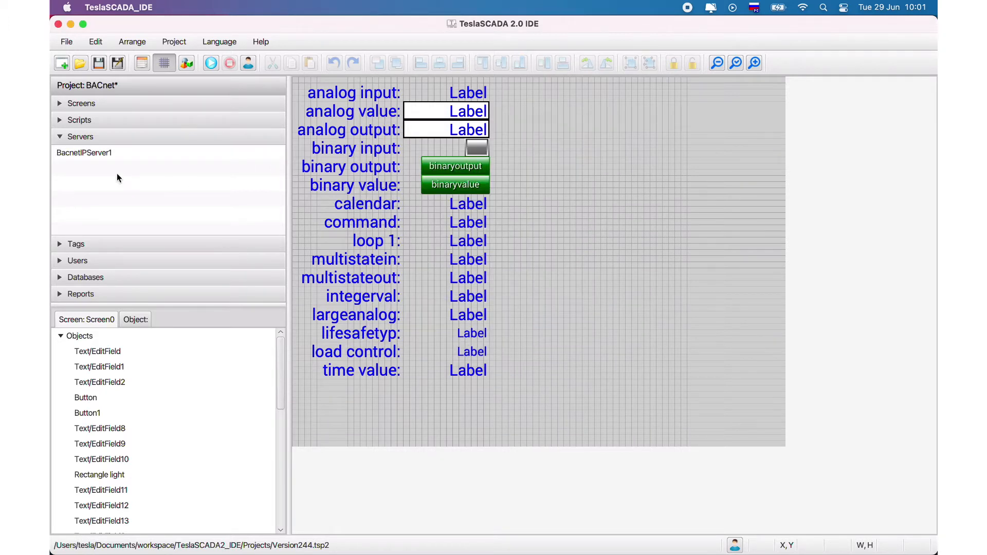
# Open the analoginput tag's properties and browse the server's objects for its PV input tag.
pyautogui.click(80, 243)
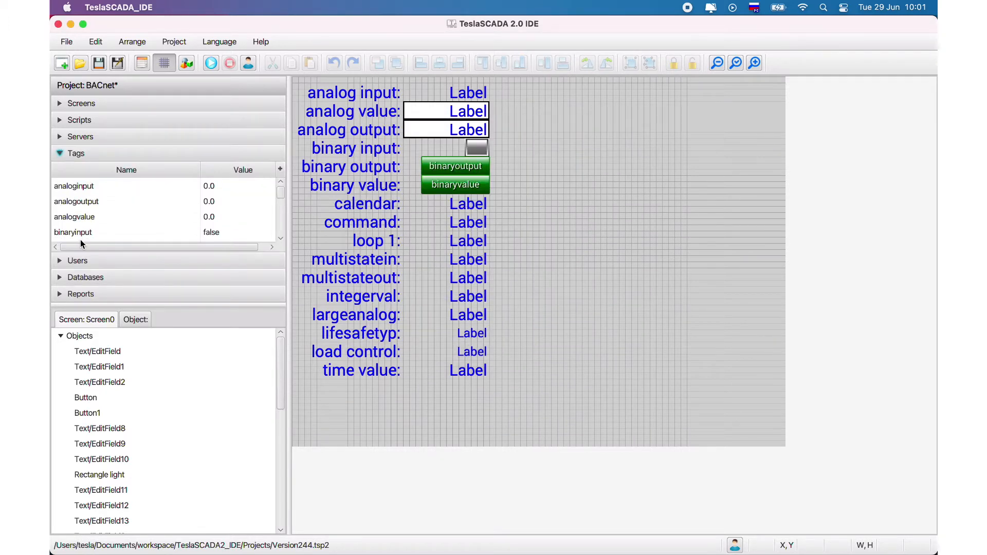
pyautogui.click(121, 189)
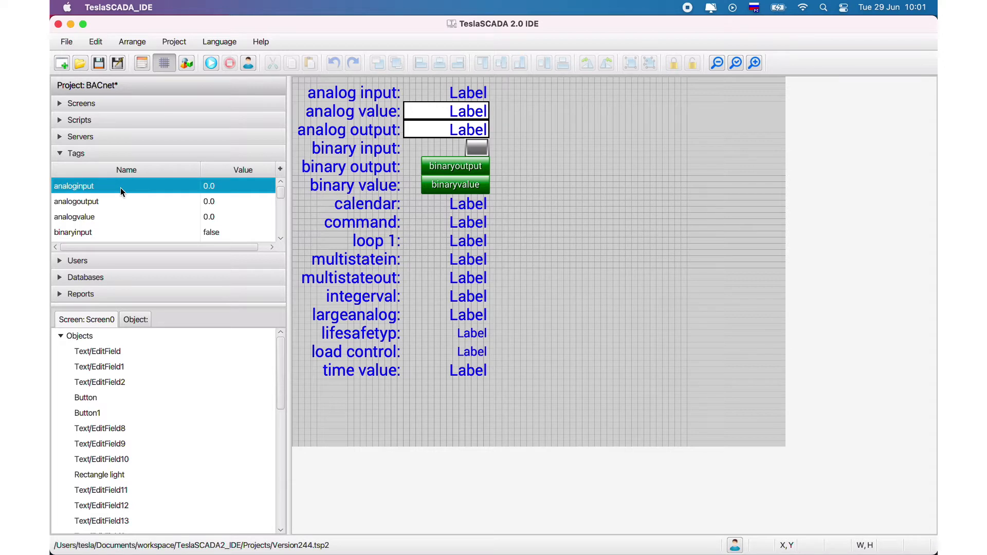
pyautogui.doubleClick(120, 187)
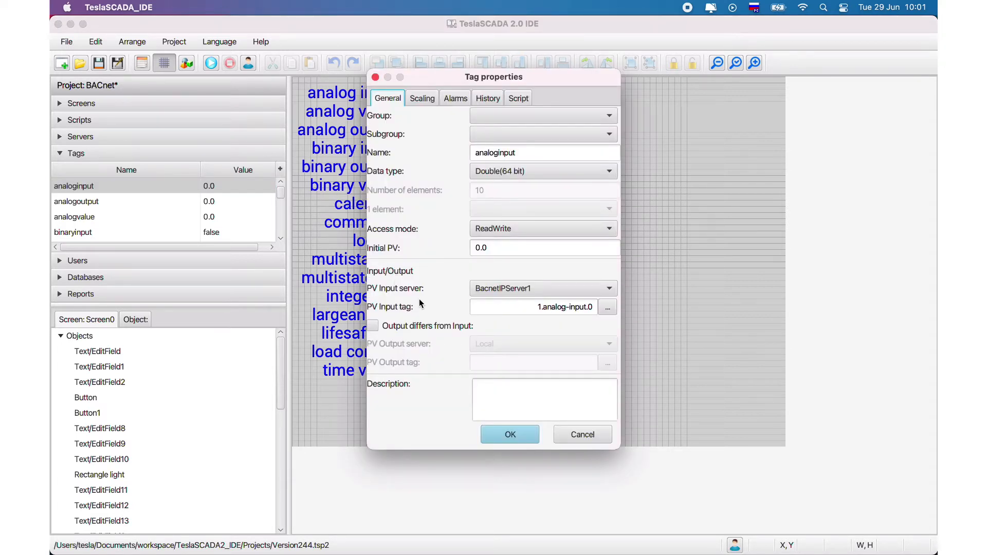
pyautogui.click(607, 307)
# Expand device 1 under device 1338 and examine the properties of its analog and binary input, output and value objects.
pyautogui.click(261, 112)
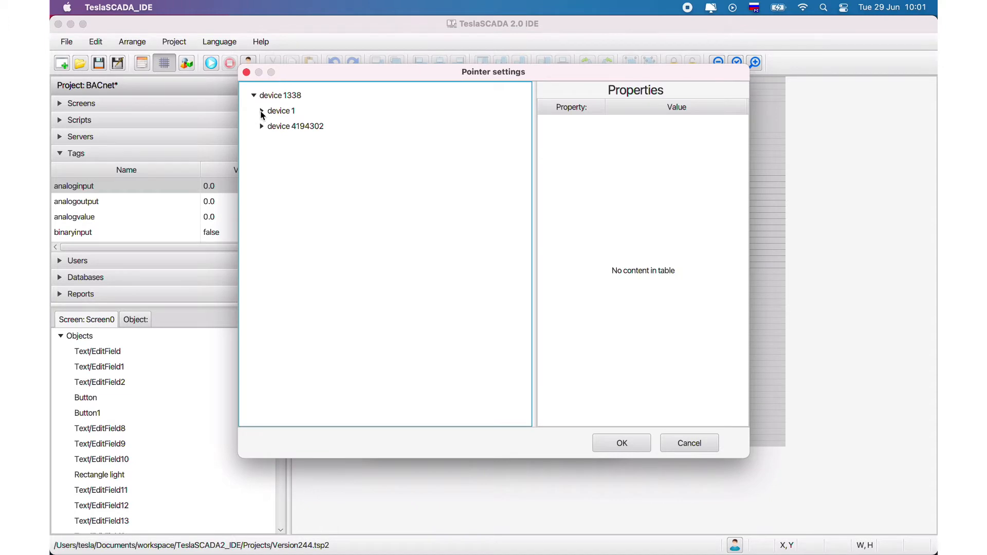
pyautogui.click(281, 126)
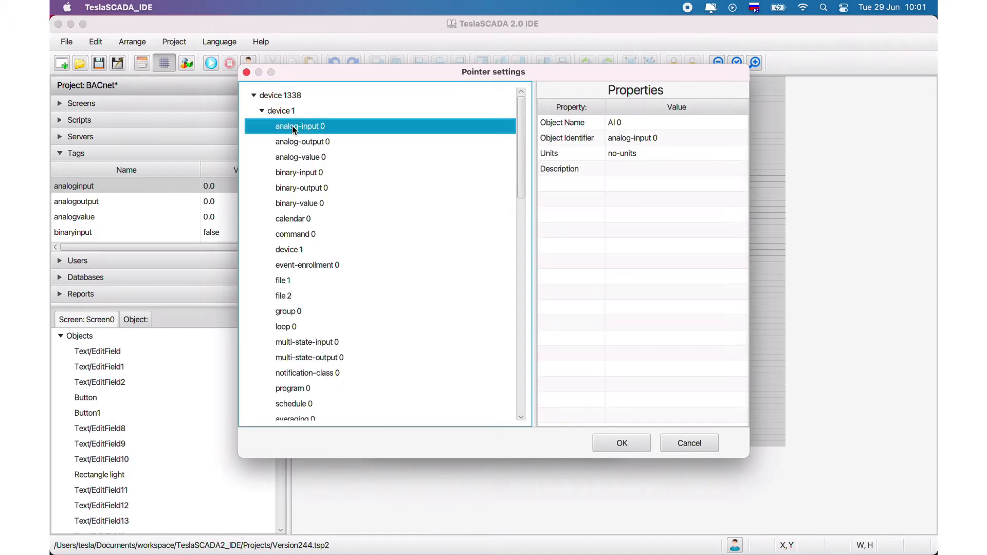
pyautogui.click(295, 141)
pyautogui.click(300, 157)
pyautogui.click(300, 173)
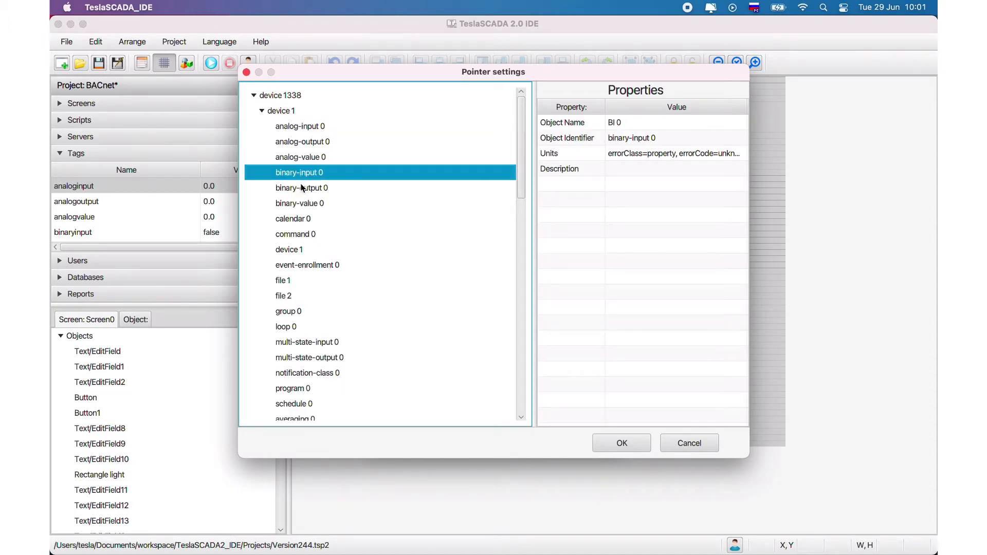
pyautogui.click(302, 188)
pyautogui.click(301, 208)
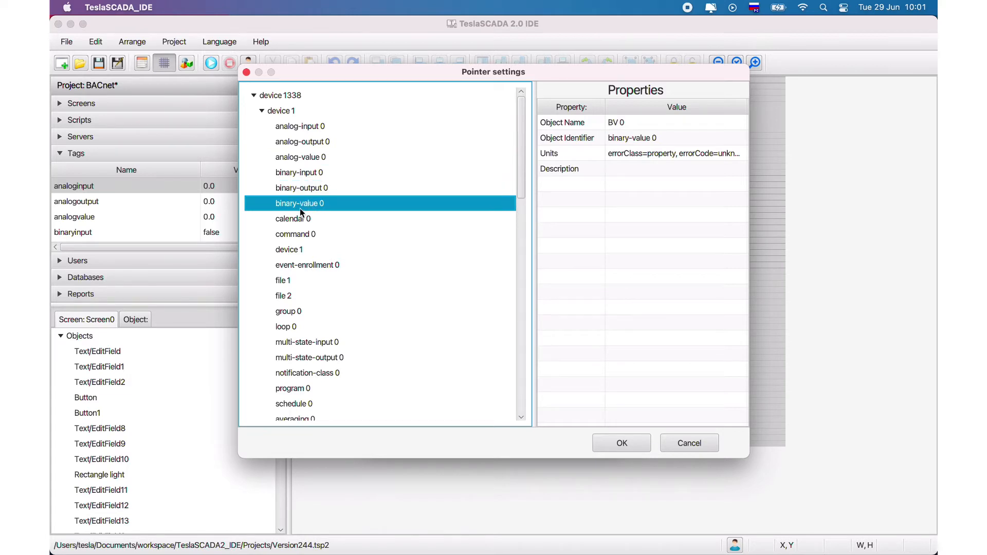
pyautogui.click(281, 128)
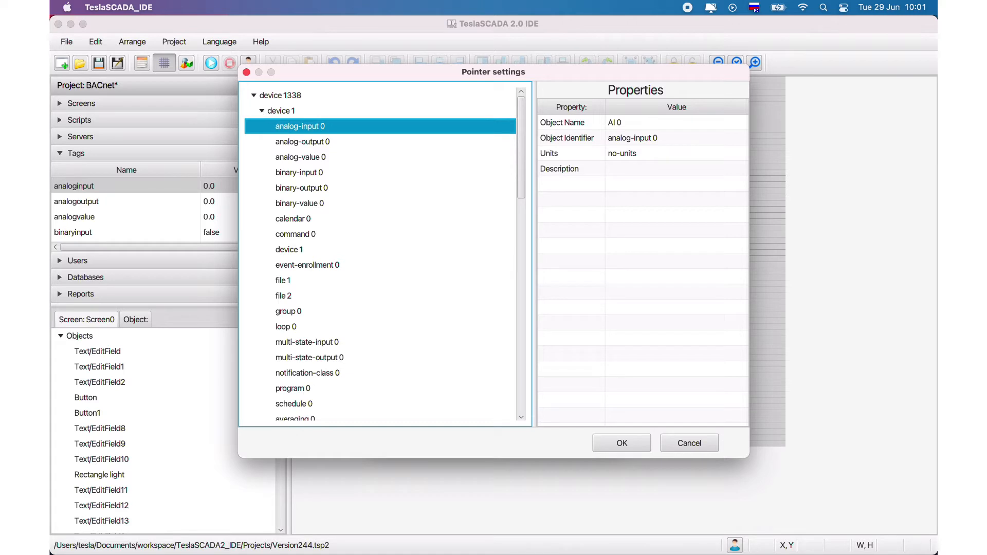
# Assign analog-input 0 of device 1 as the PV input tag of the analoginput tag.
pyautogui.click(261, 112)
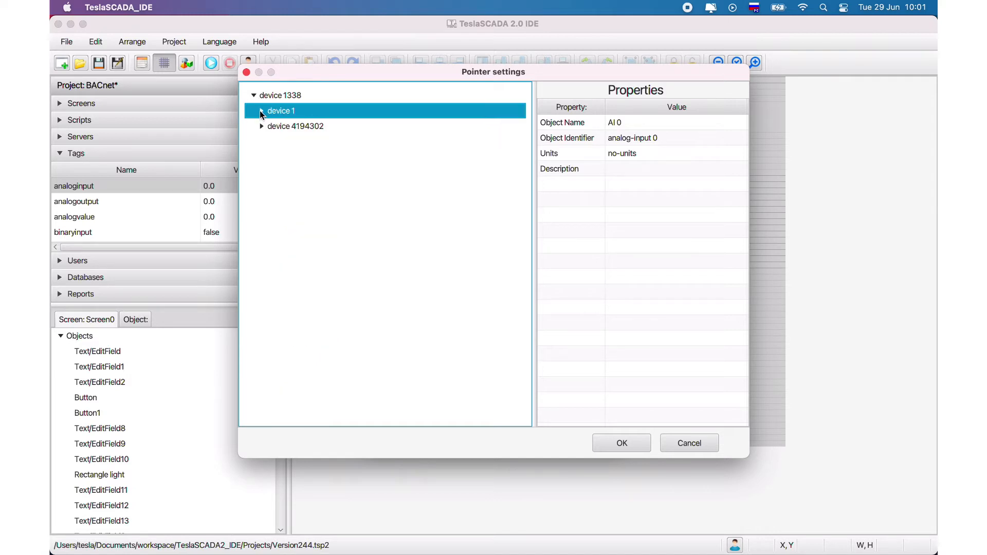
pyautogui.click(261, 110)
pyautogui.click(295, 126)
pyautogui.rightClick(296, 127)
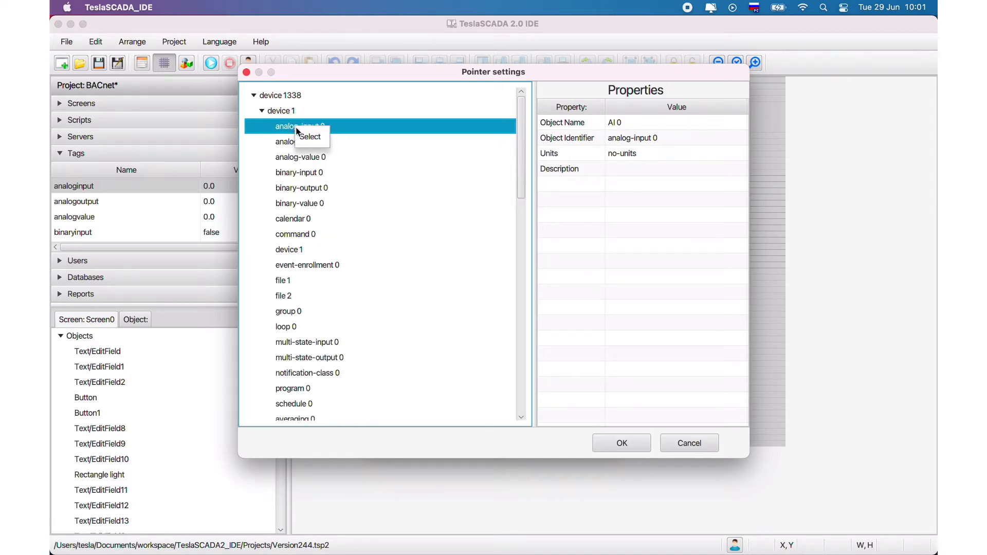
pyautogui.click(298, 133)
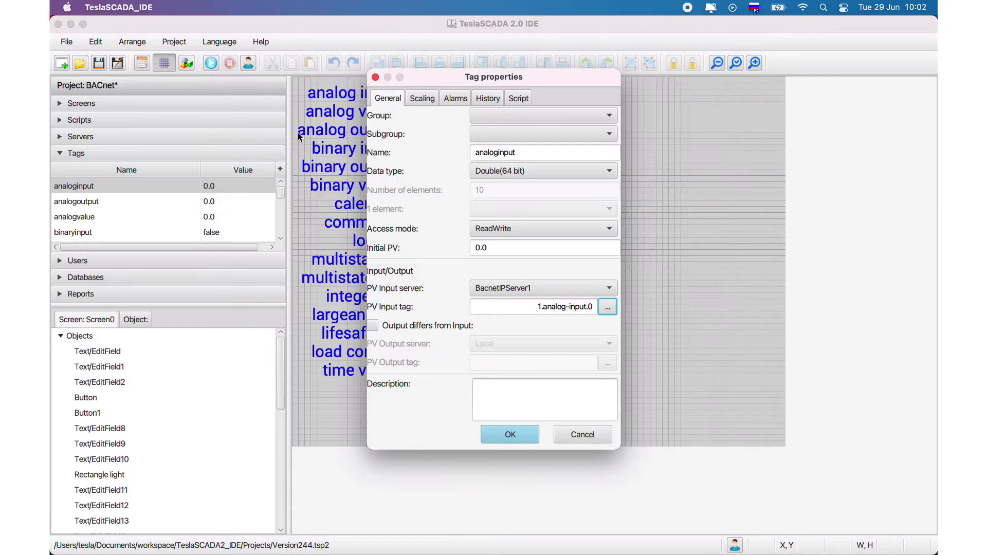
# Review the analoginput tag's PV input address, accept the tag properties and save the project.
pyautogui.click(541, 307)
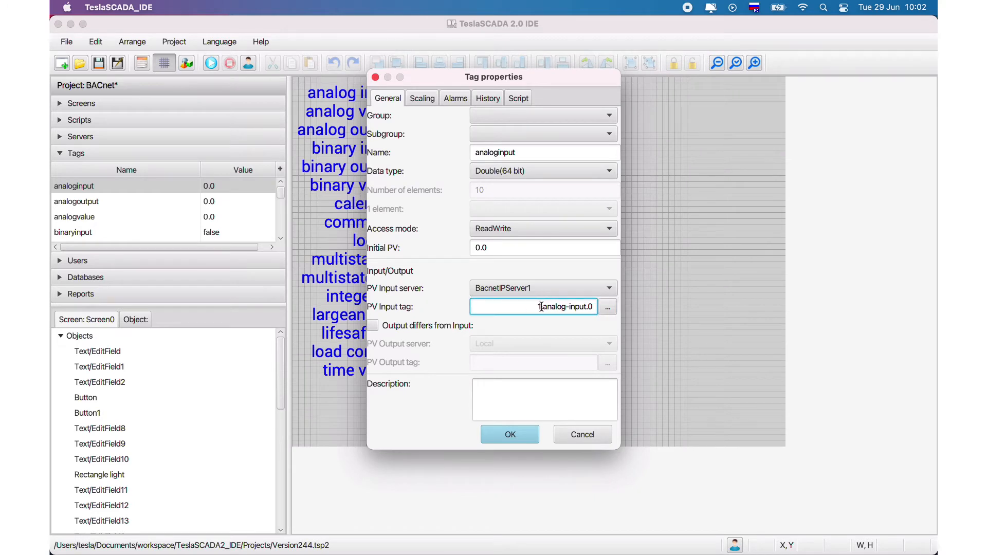
pyautogui.moveTo(540, 307); pyautogui.dragTo(533, 306)
pyautogui.moveTo(542, 306); pyautogui.dragTo(595, 306)
pyautogui.click(530, 434)
pyautogui.click(117, 63)
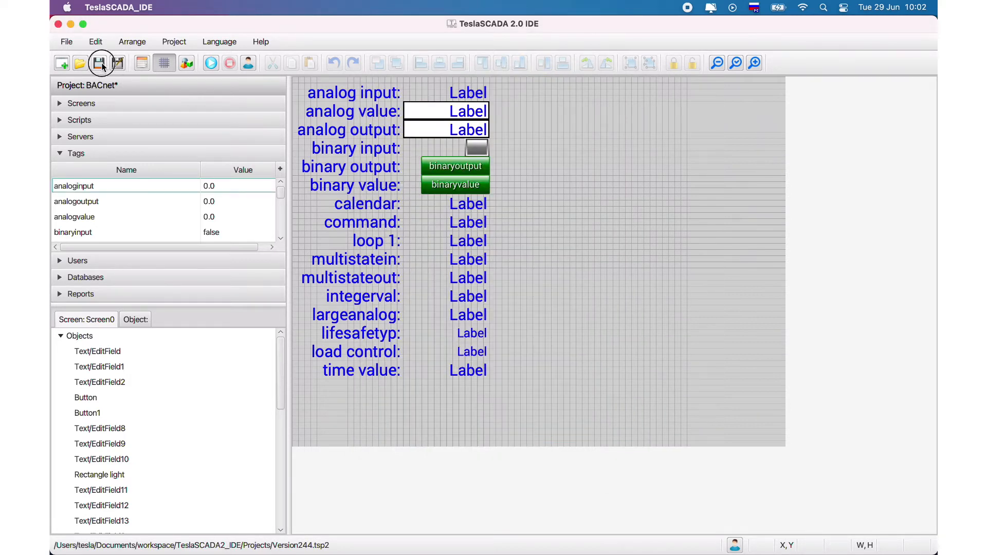
pyautogui.click(457, 95)
pyautogui.click(457, 98)
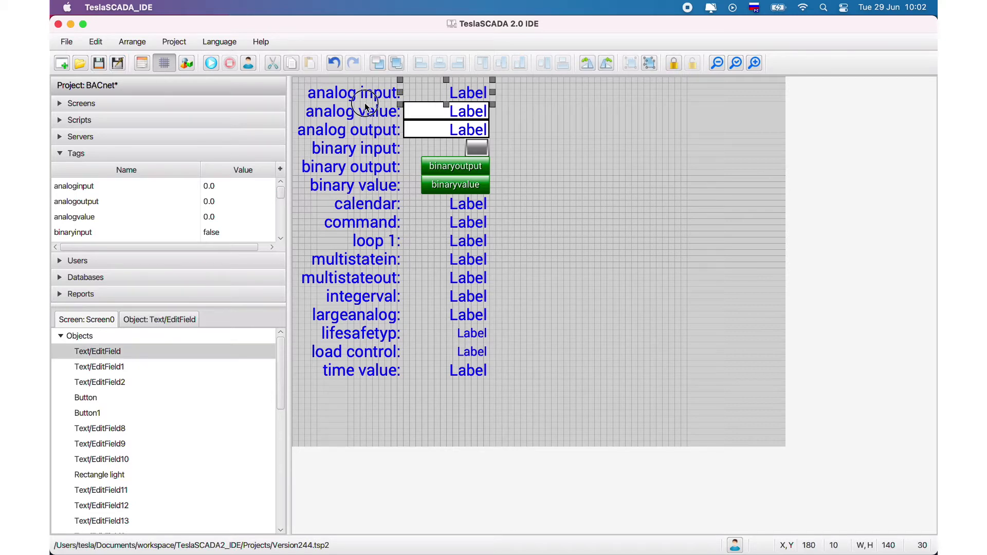
pyautogui.click(367, 119)
pyautogui.click(367, 128)
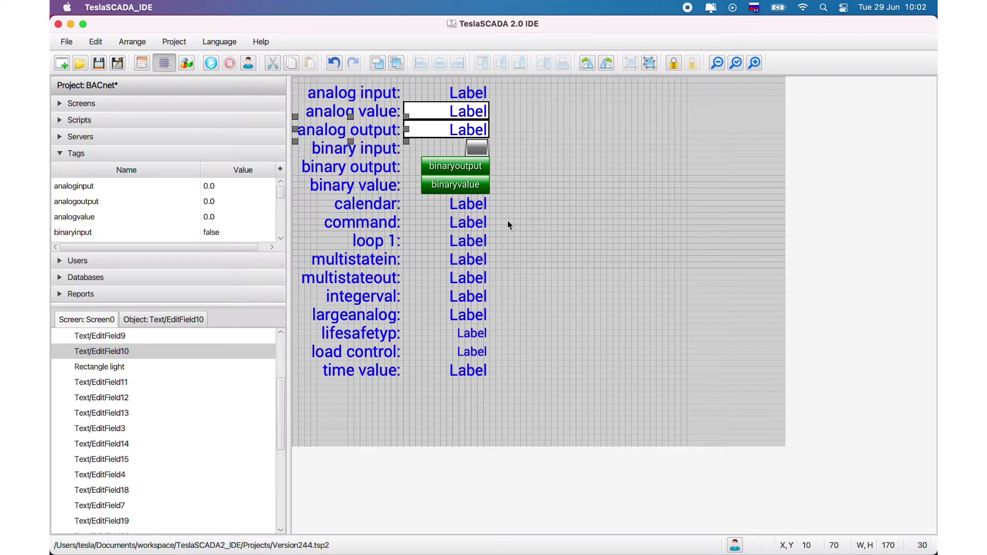
# Switch to TeslaSCADA Runtime and start running the loaded BACnet project.
pyautogui.click(760, 527)
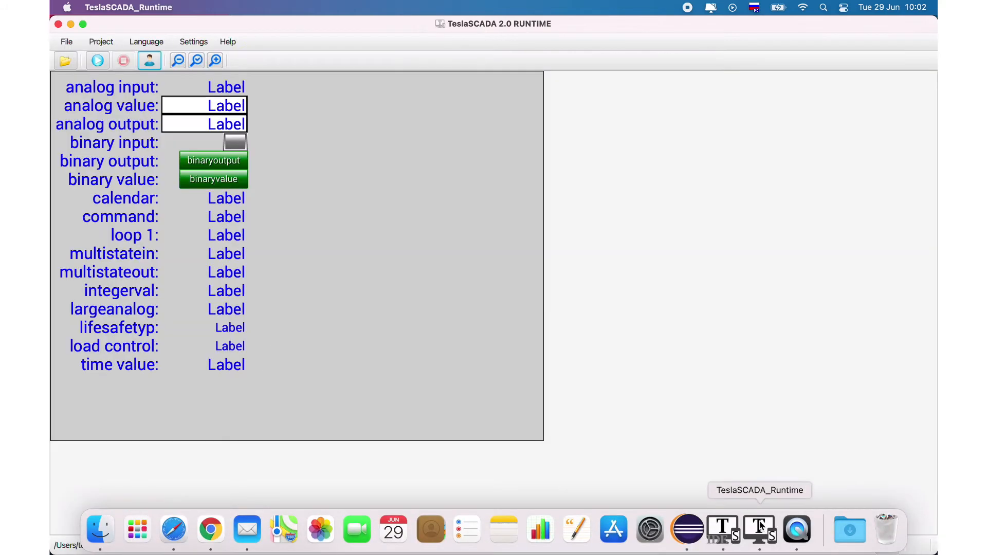
pyautogui.click(96, 66)
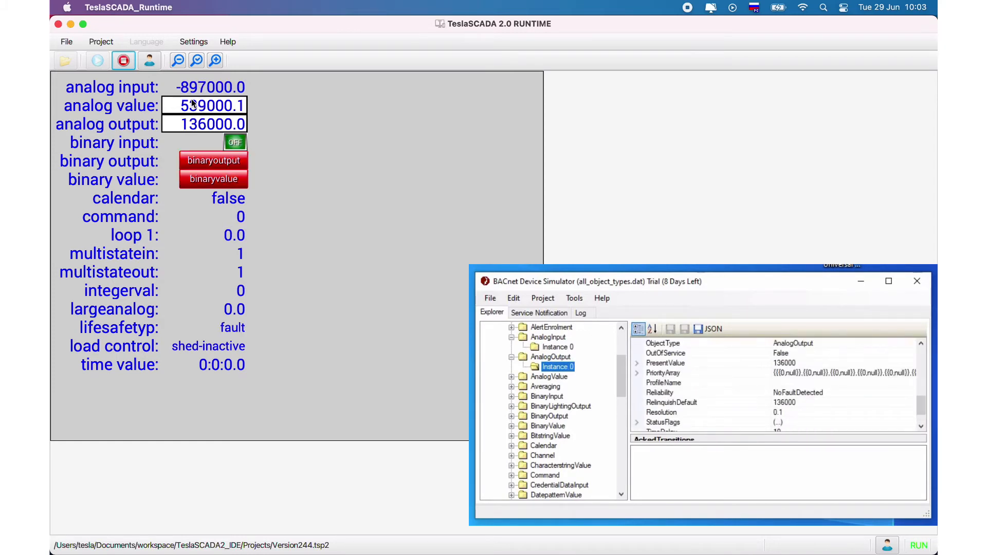
# Set the analog value to 12 and the analog output to 99 on the running screen.
pyautogui.click(198, 107)
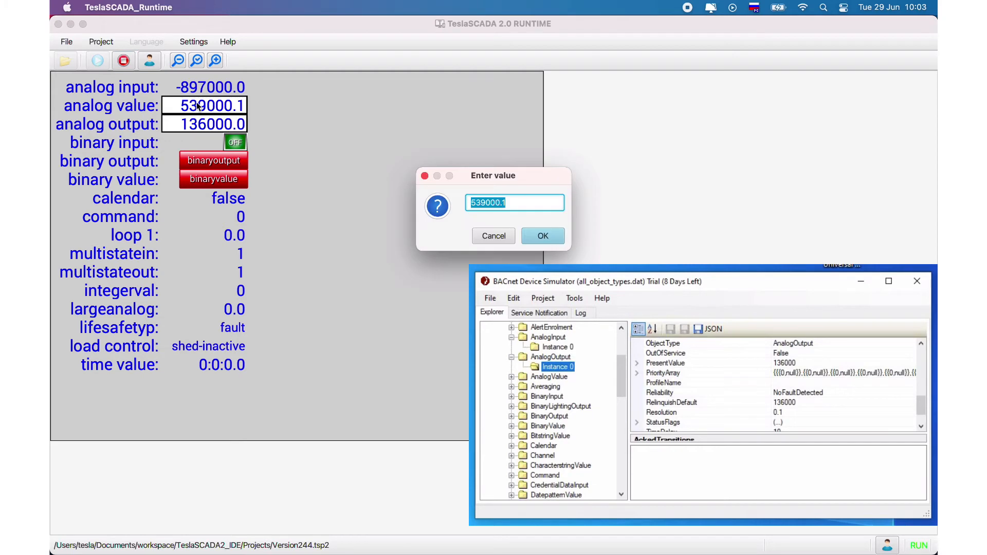
pyautogui.write('12')
pyautogui.click(530, 243)
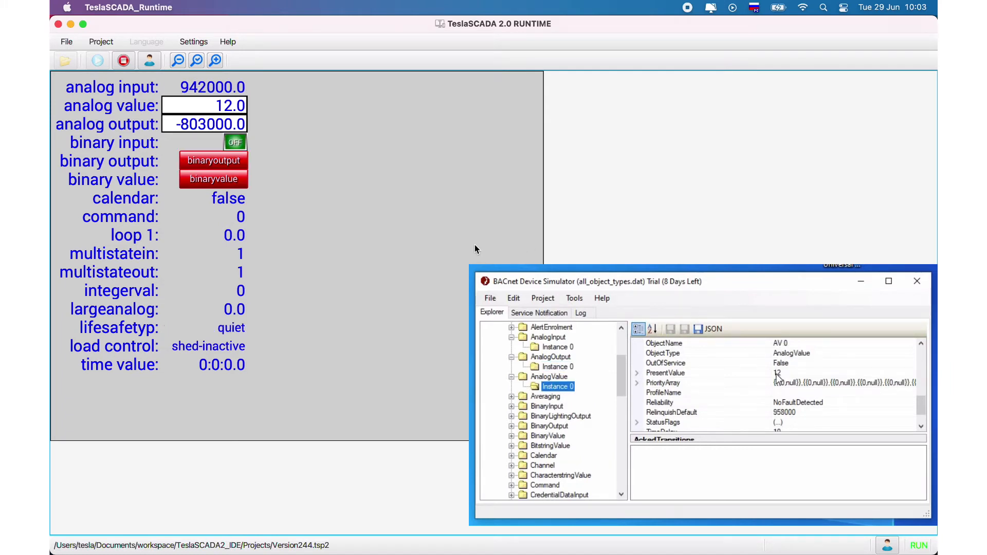
pyautogui.click(211, 121)
pyautogui.write('99')
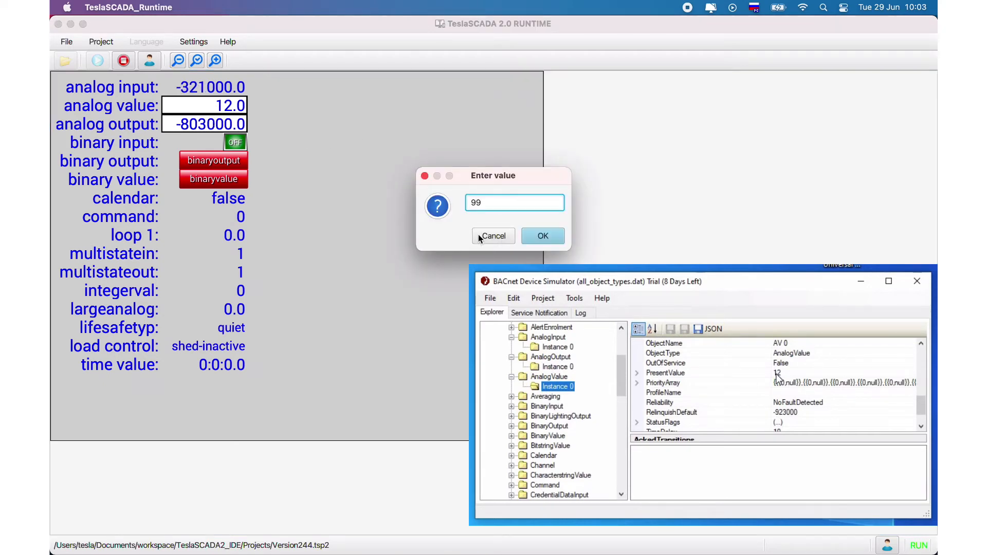
pyautogui.click(541, 236)
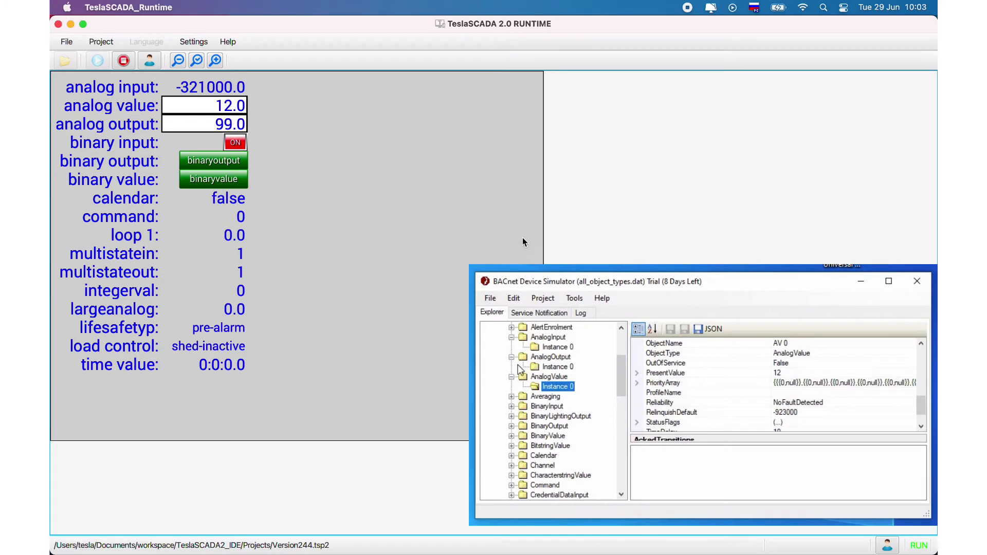
# Check the present values of AnalogOutput instance 0 and BinaryOutput instance 0 in the BACnet Device Simulator.
pyautogui.click(554, 367)
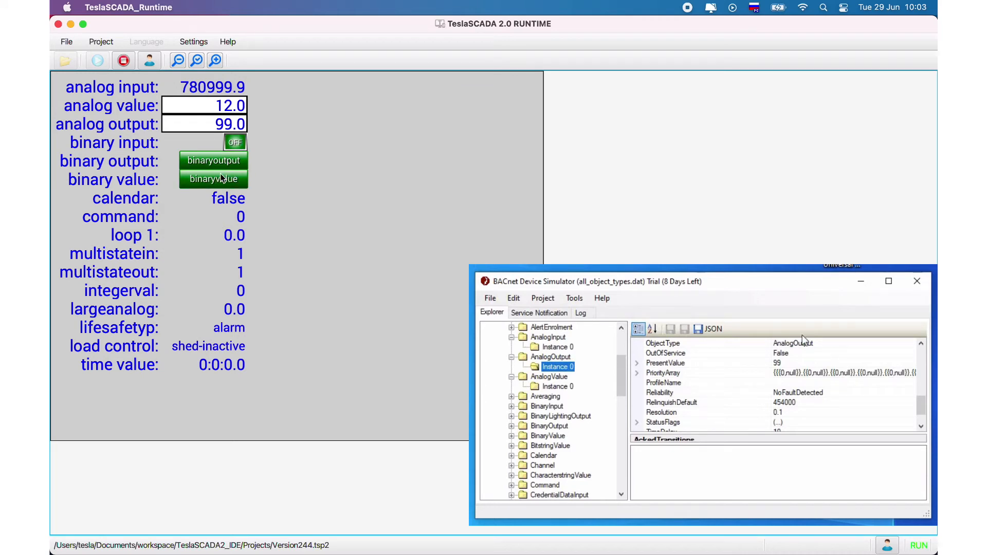
pyautogui.moveTo(620, 378); pyautogui.dragTo(615, 399)
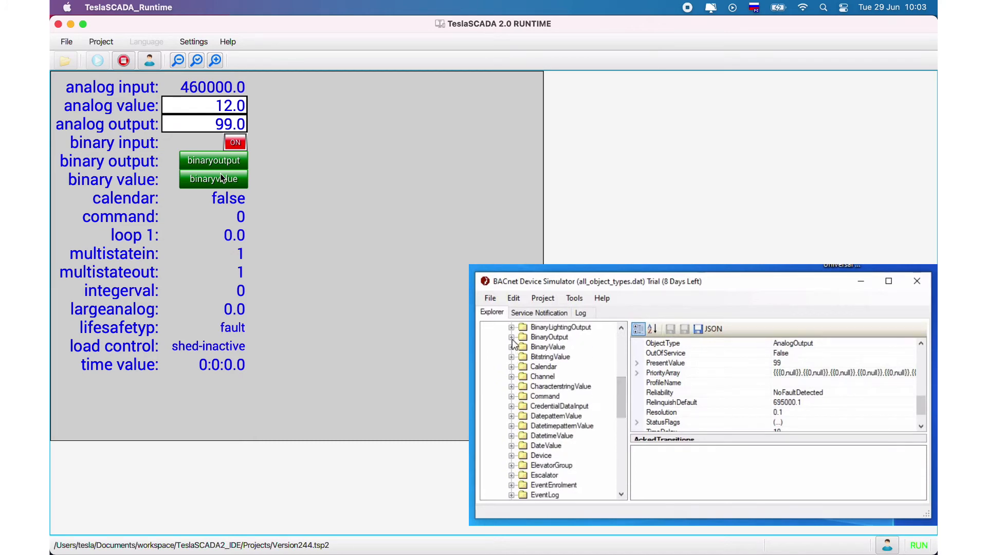
pyautogui.click(511, 337)
pyautogui.click(549, 348)
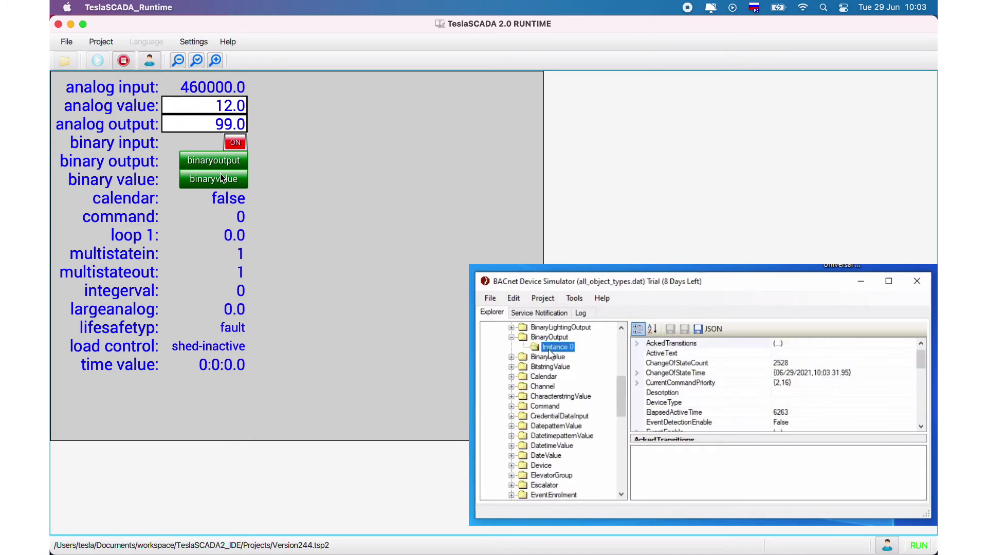
pyautogui.scroll(-5, 729, 415)
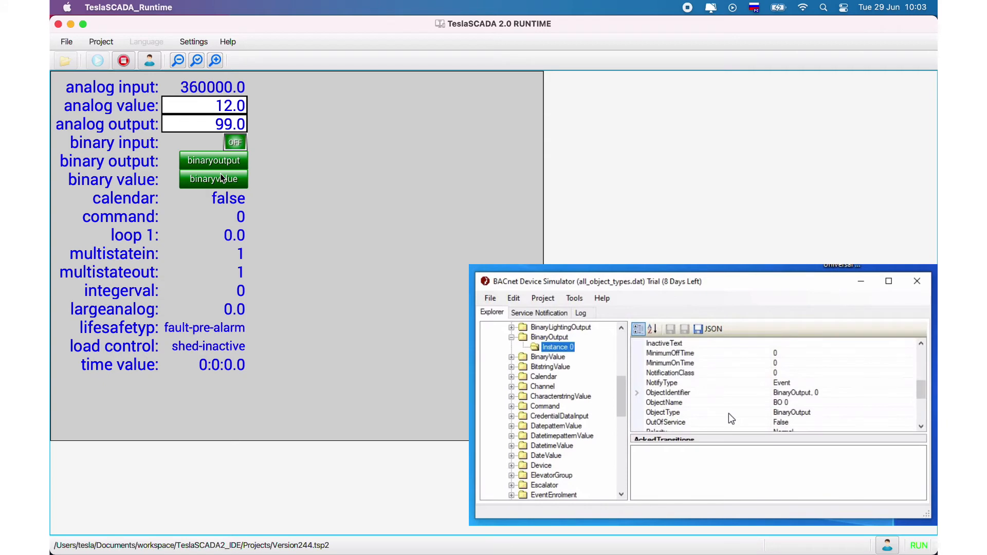
pyautogui.scroll(-3, 729, 414)
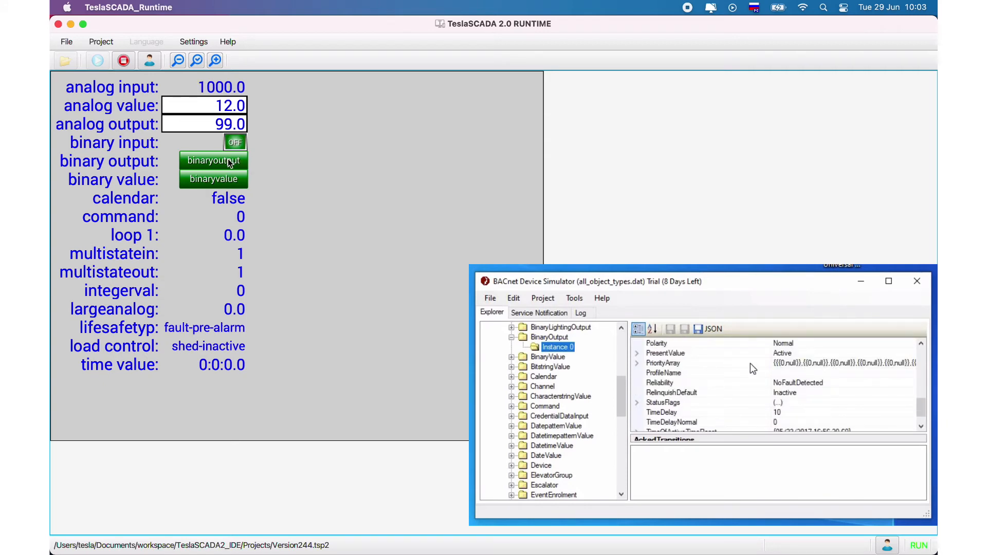
# Toggle the binary output and the binary value on the running TeslaSCADA Runtime screen.
pyautogui.click(229, 162)
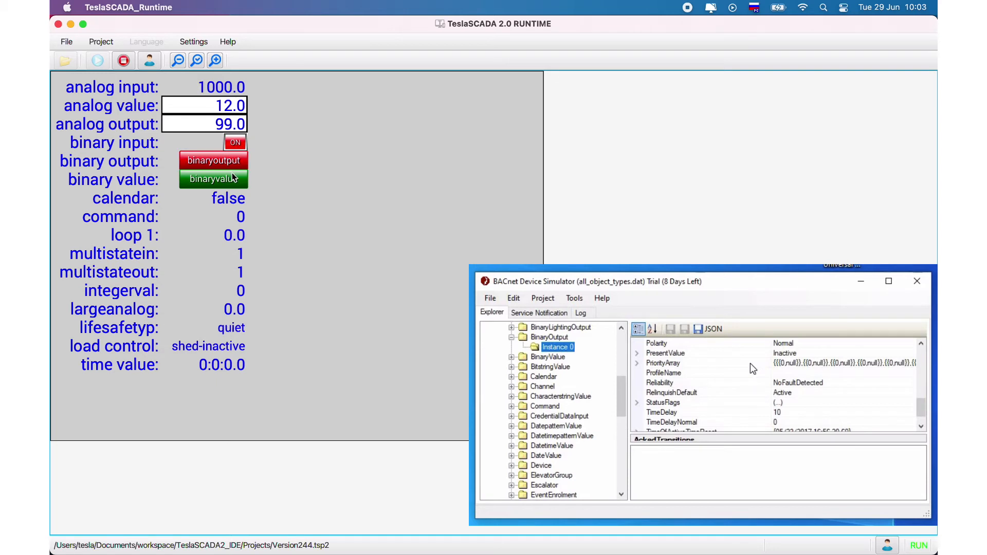
pyautogui.click(233, 178)
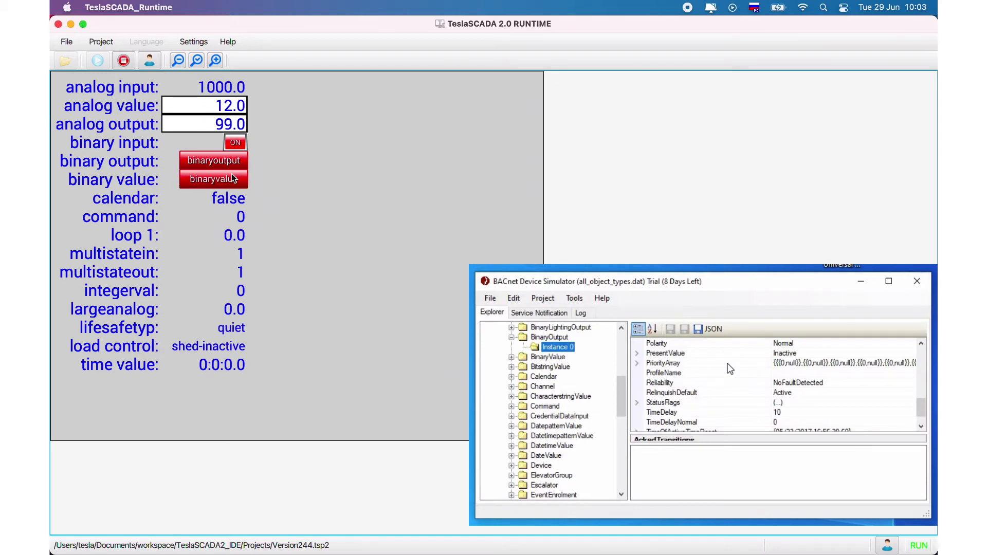
# Check the present value of BinaryValue instance 0 in the simulator and stop the running project in TeslaSCADA Runtime.
pyautogui.click(511, 356)
pyautogui.click(555, 366)
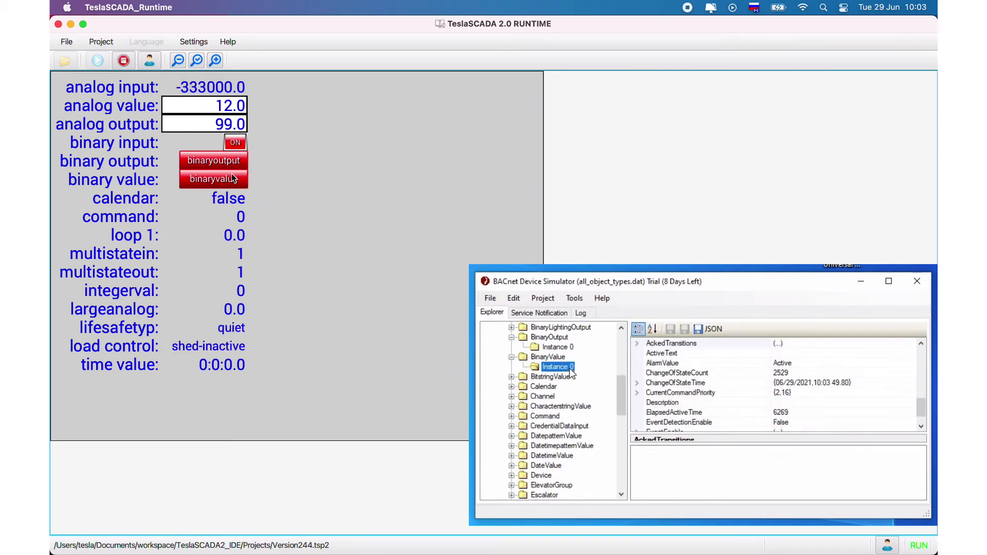
pyautogui.scroll(-8, 808, 390)
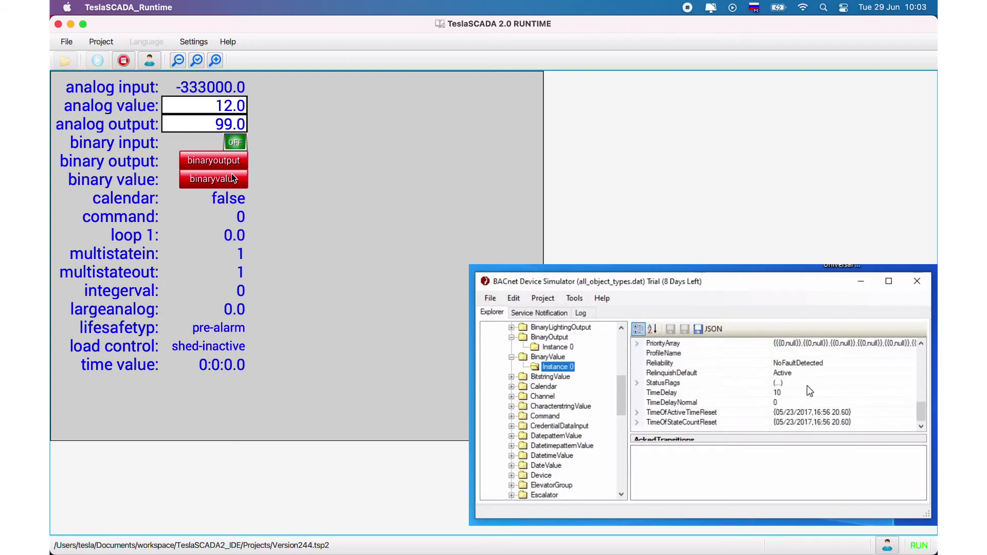
pyautogui.scroll(2, 809, 391)
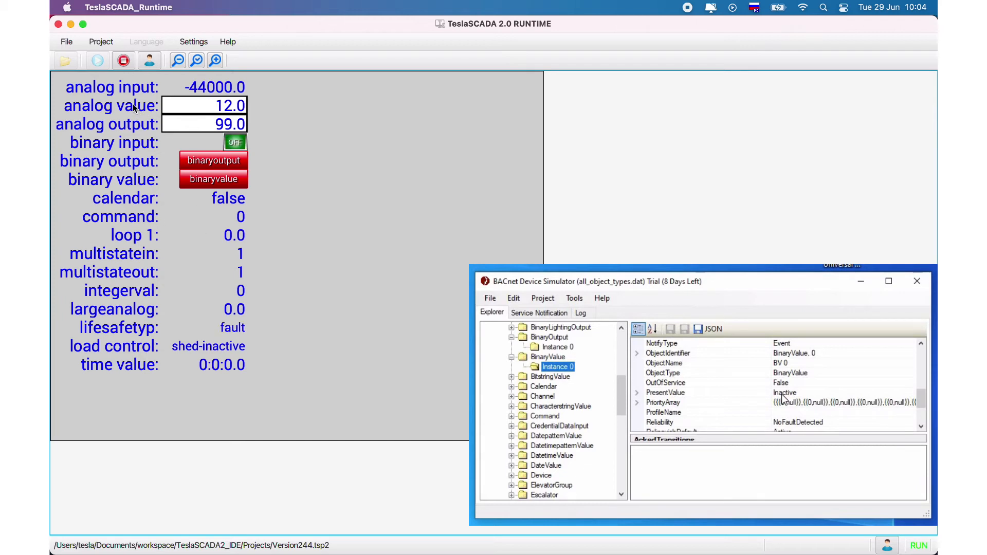
pyautogui.click(122, 63)
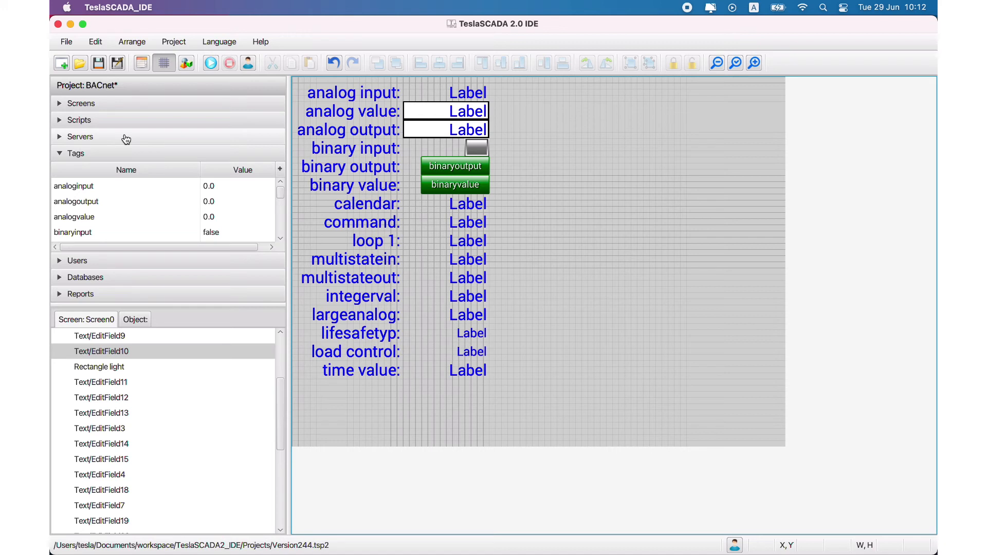
# In the TeslaSCADA IDE, set BacnetIPServer1's IP address to 192.168.1.2 and its device number to 1339.
pyautogui.click(63, 140)
pyautogui.click(73, 153)
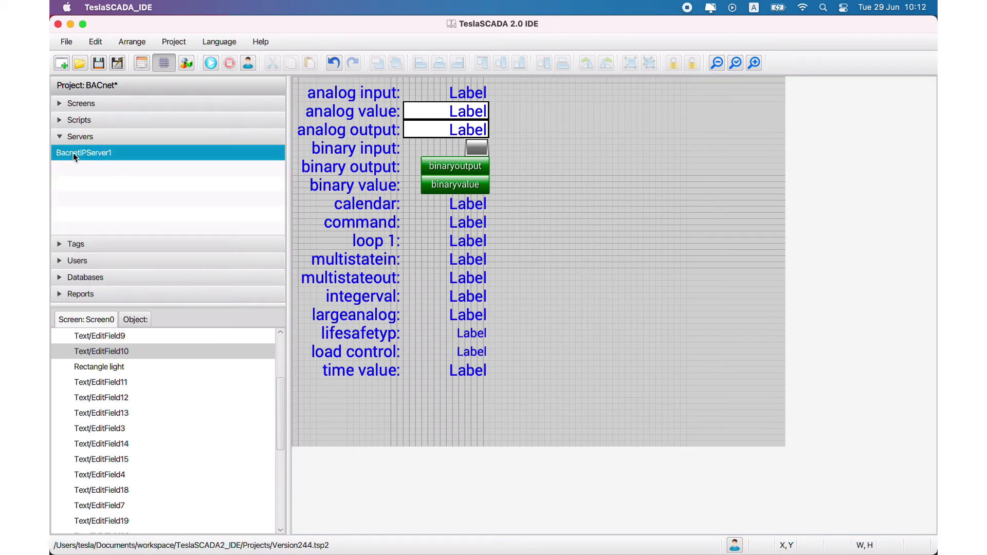
pyautogui.doubleClick(73, 153)
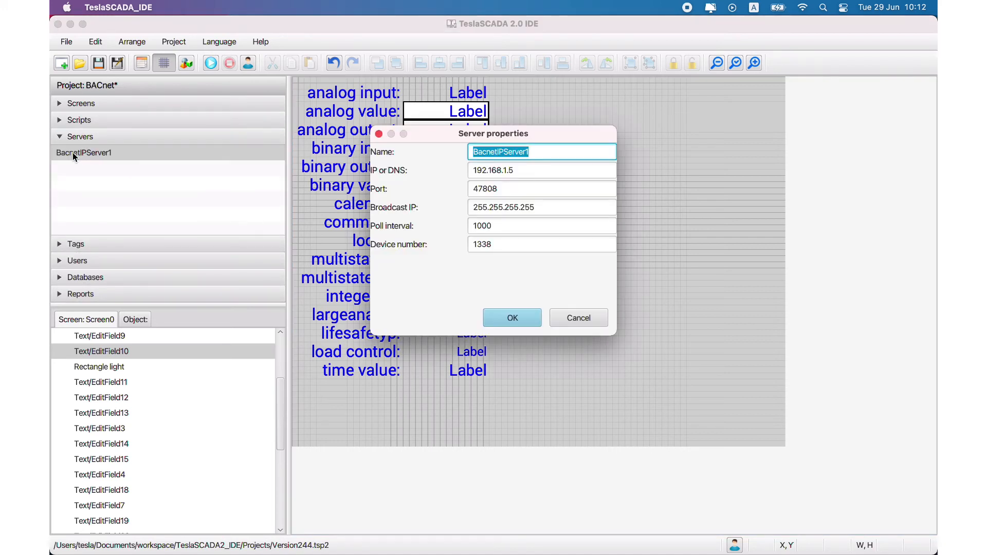
pyautogui.click(525, 173)
pyautogui.press('BackSpace')
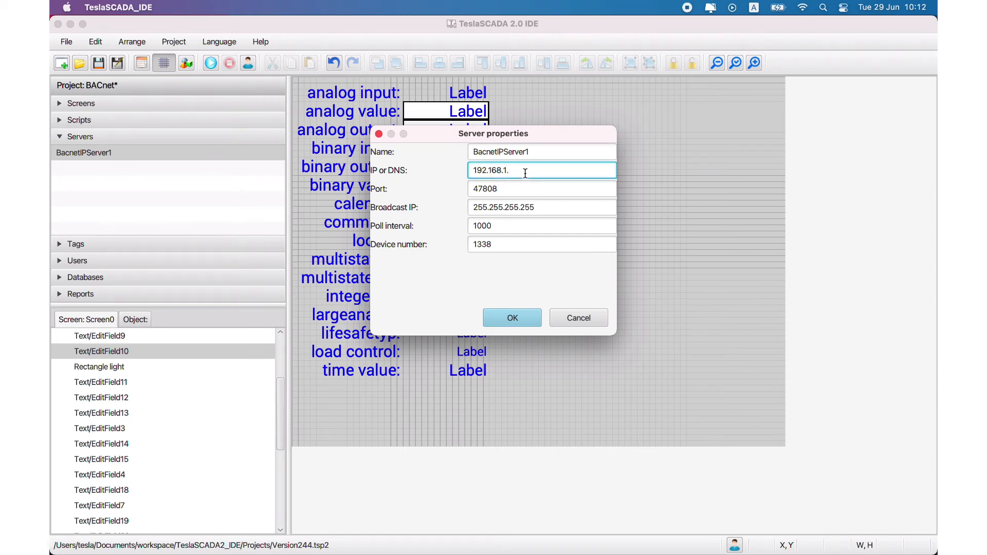
pyautogui.write('2')
pyautogui.click(490, 244)
pyautogui.press('BackSpace')
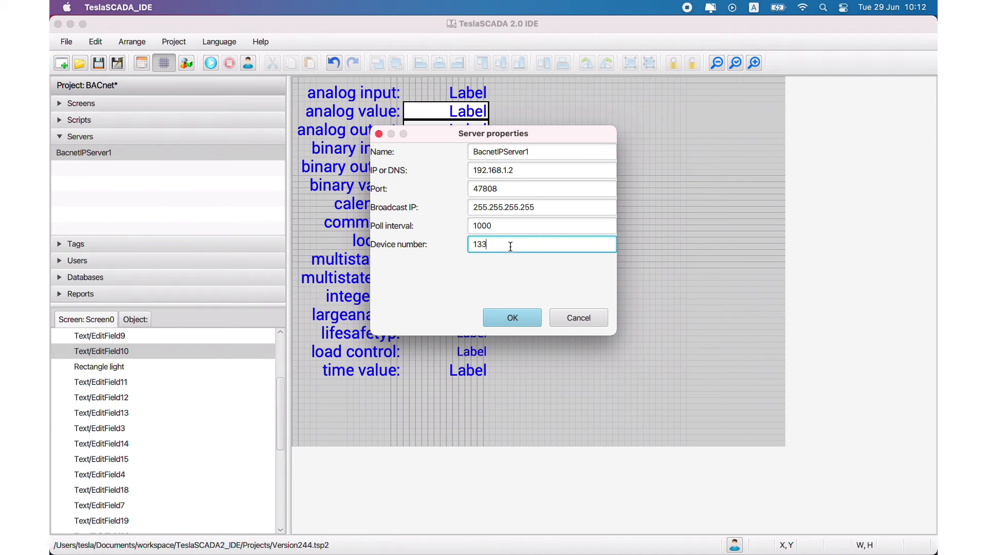
pyautogui.write('9')
pyautogui.click(526, 322)
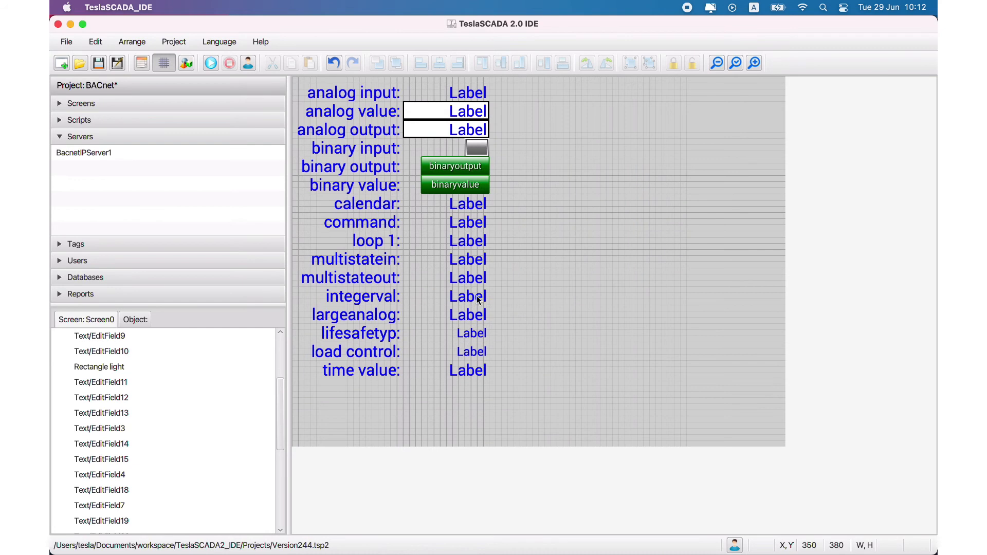
# Load the BACnet project onto the DIGMA Optima 10 tablet at 192.168.1.2.
pyautogui.click(66, 48)
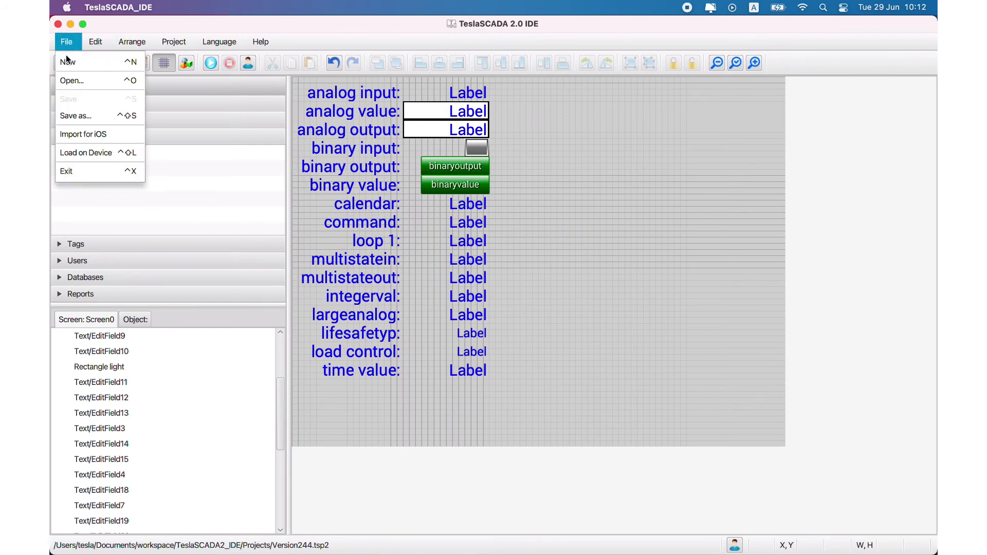
pyautogui.click(95, 153)
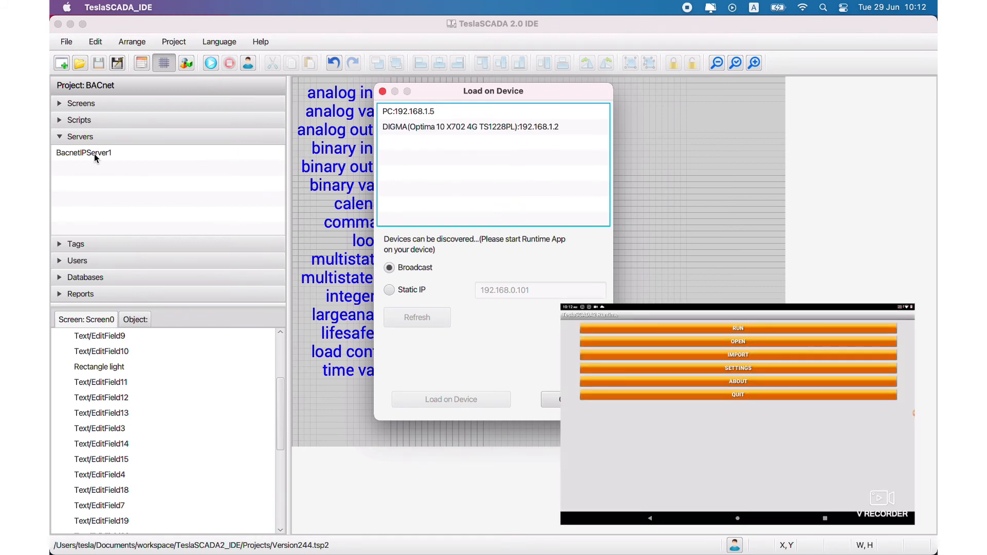
pyautogui.click(421, 133)
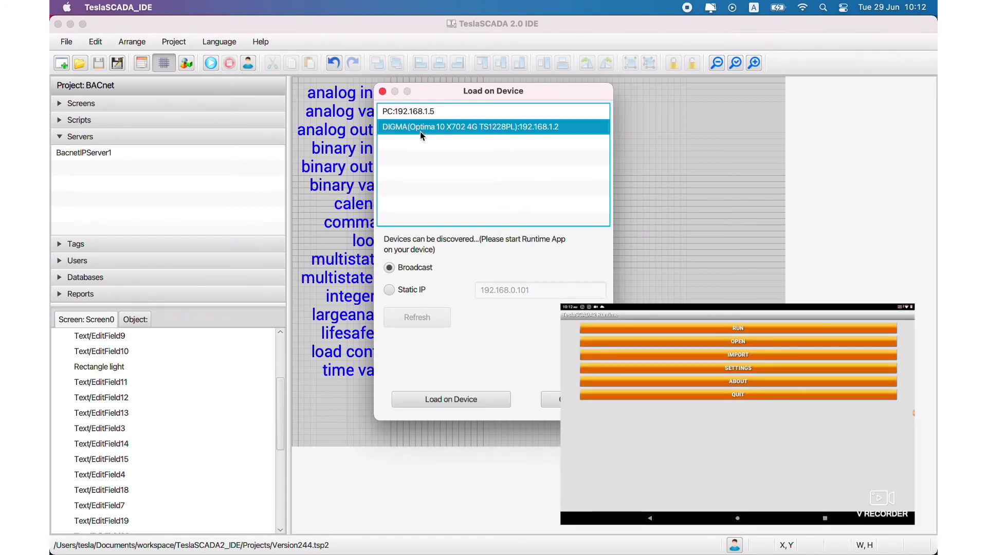
pyautogui.click(440, 404)
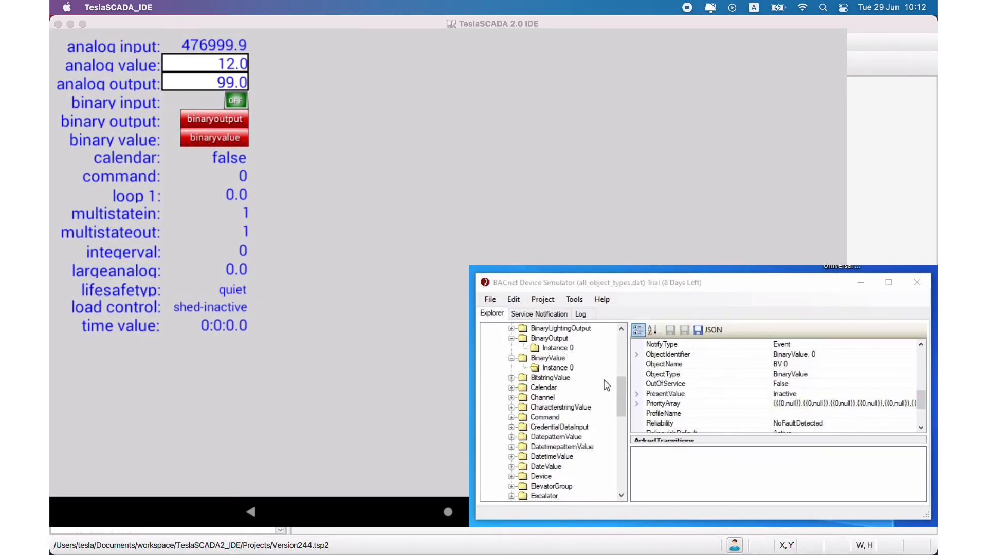
# Compare the present value of AnalogInput instance 0 in the simulator with the analog input on the tablet's running screen.
pyautogui.moveTo(624, 388); pyautogui.dragTo(619, 343)
pyautogui.click(551, 417)
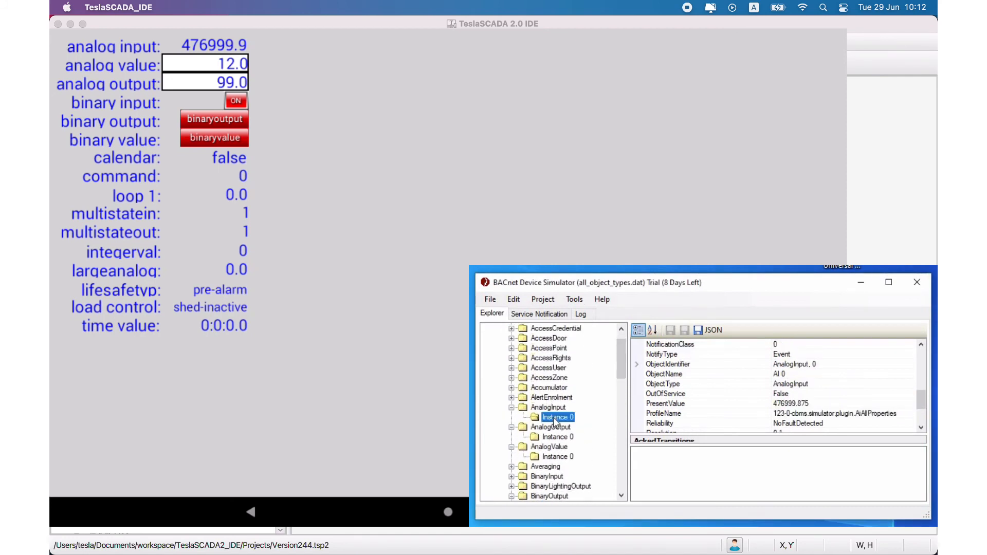
pyautogui.scroll(-1, 782, 392)
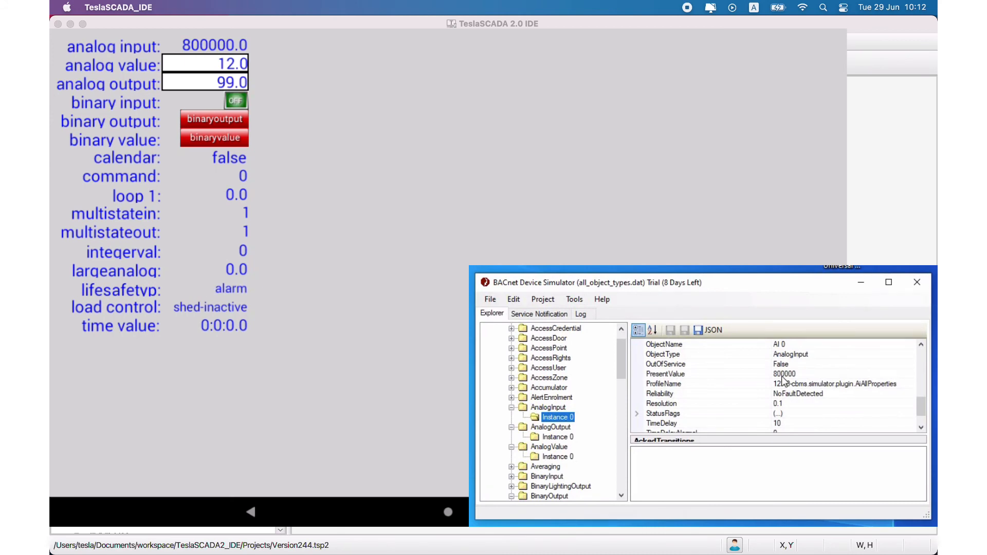
# Set the analog output to 95 on the tablet's running screen and check the present value of AnalogOutput instance 0 in the simulator.
pyautogui.click(205, 82)
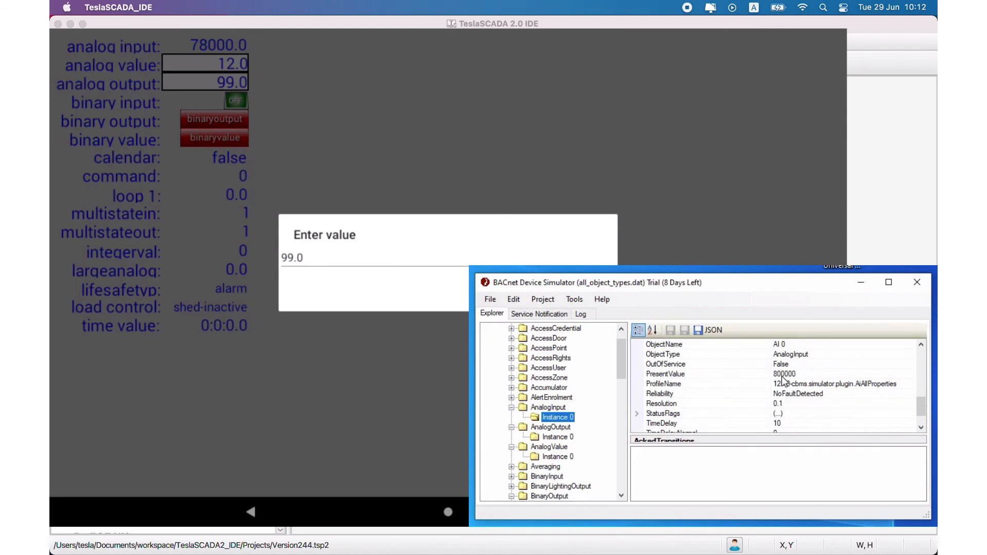
pyautogui.click(305, 258)
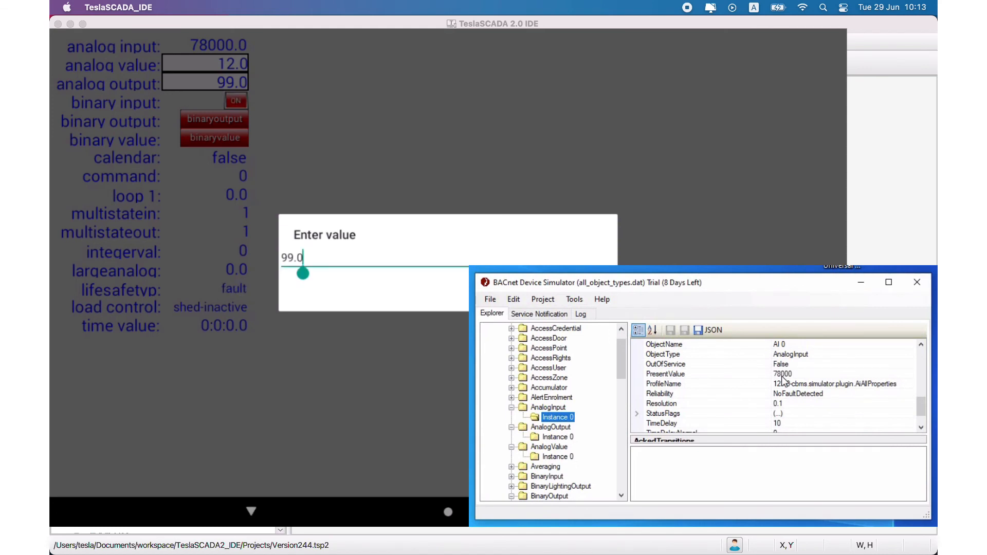
pyautogui.press('BackSpace')
pyautogui.press('BackSpace')
pyautogui.press('BackSpace')
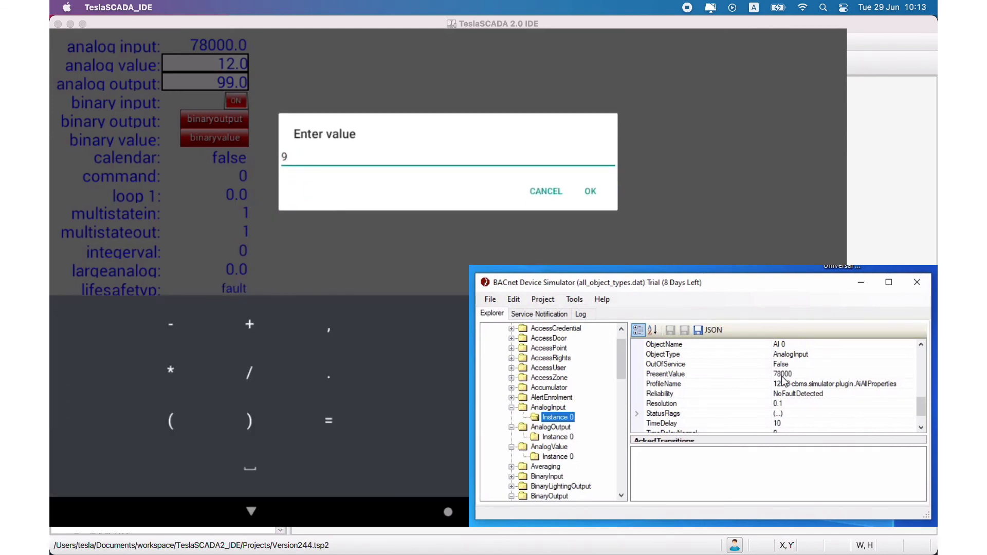
pyautogui.write('5')
pyautogui.press('Return')
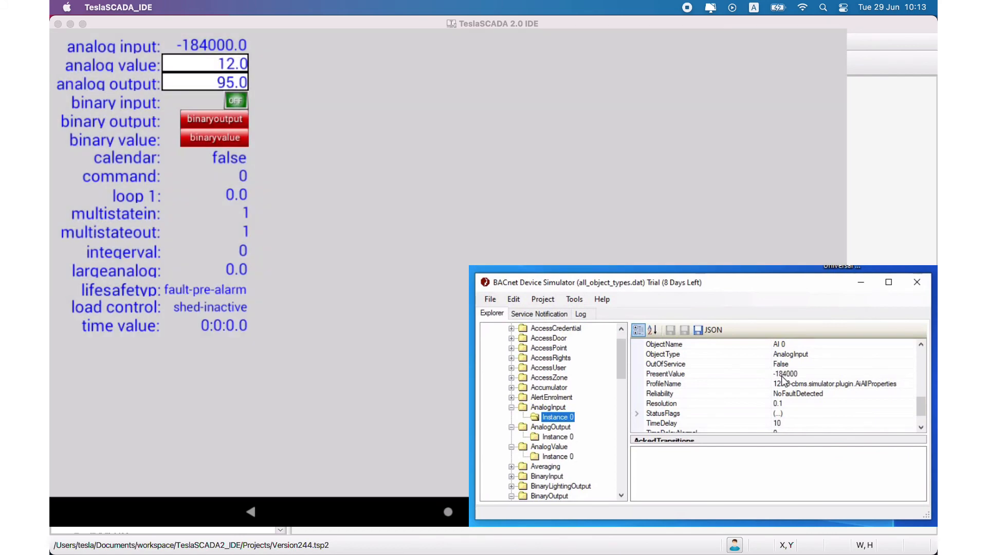
pyautogui.click(548, 437)
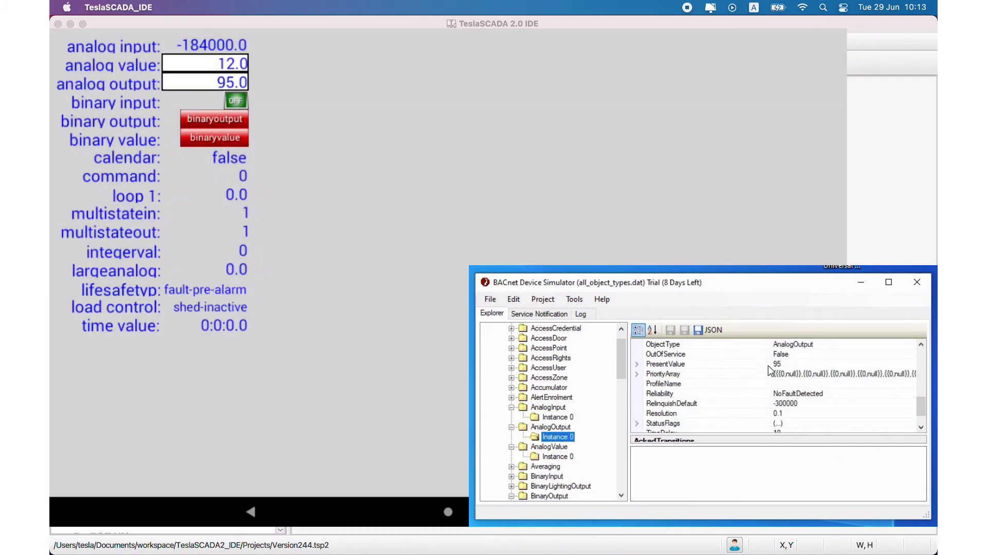